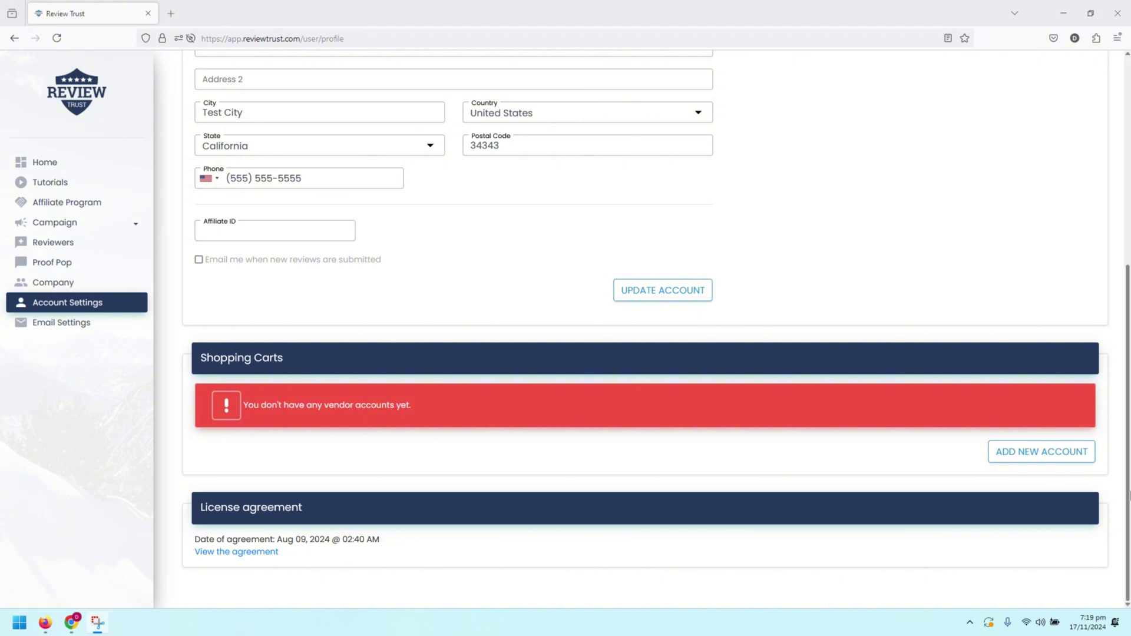
Step: Add and save a shopping cart account named 'RT Thrivecart' with ThriveCart as its vendor
{"action": "left_click", "coordinate": [1067, 461]}
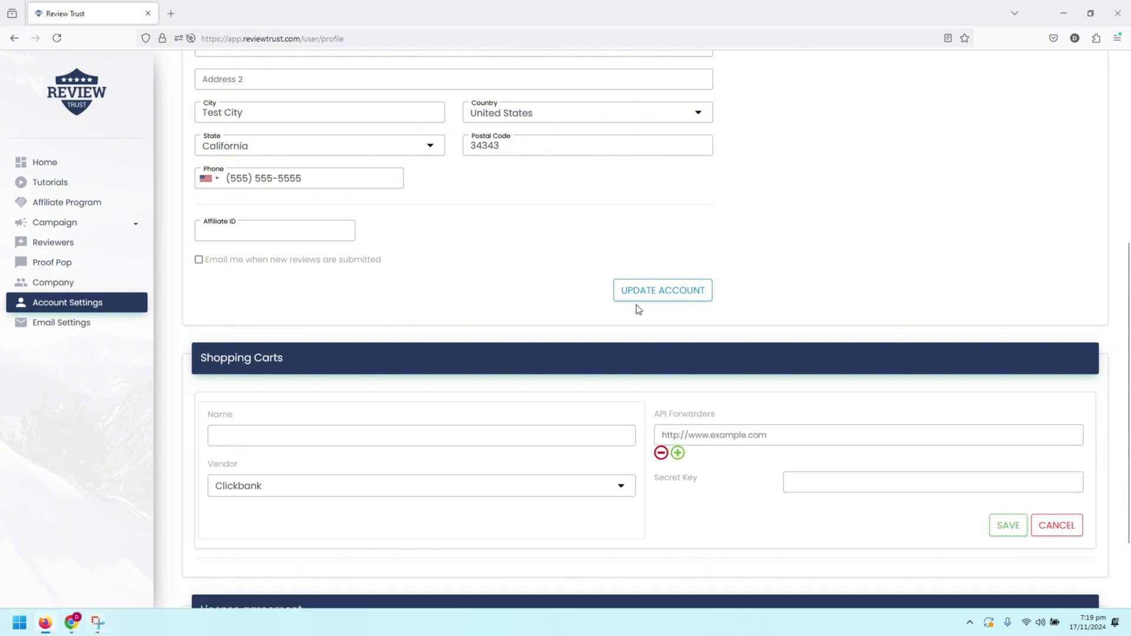
{"action": "scroll", "coordinate": [636, 308], "scroll_direction": "down", "scroll_amount": 2}
{"action": "left_click", "coordinate": [306, 331]}
{"action": "type", "text": "RT "}
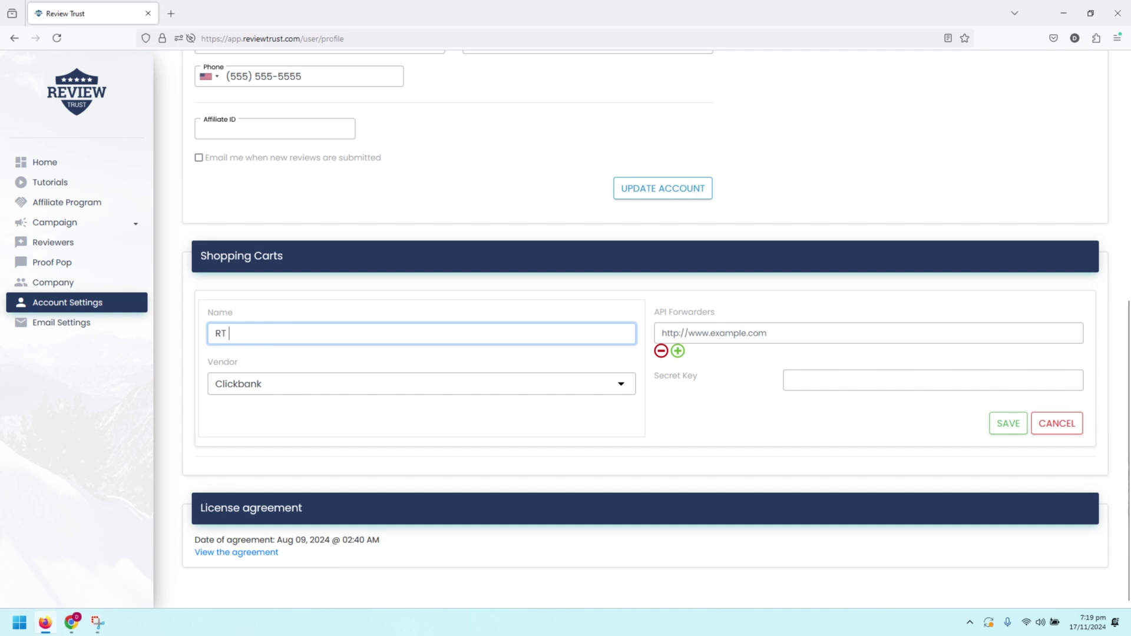
{"action": "type", "text": "Thirve"}
{"action": "key", "text": "BackSpace"}
{"action": "key", "text": "BackSpace"}
{"action": "key", "text": "BackSpace"}
{"action": "key", "text": "BackSpace"}
{"action": "type", "text": "r"}
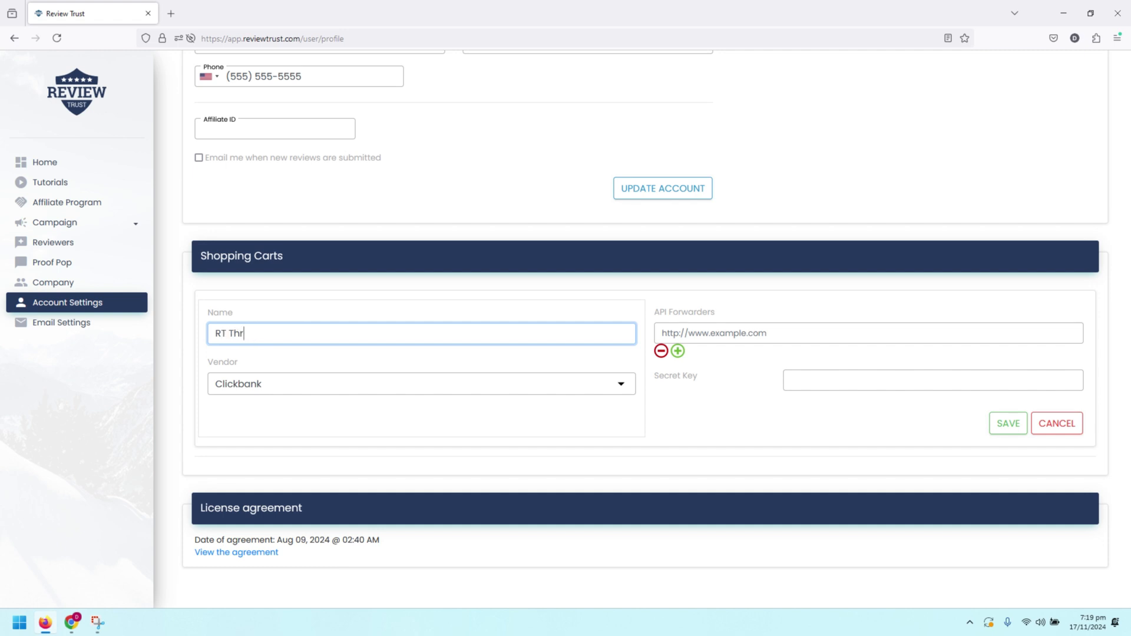
{"action": "type", "text": "ivecart"}
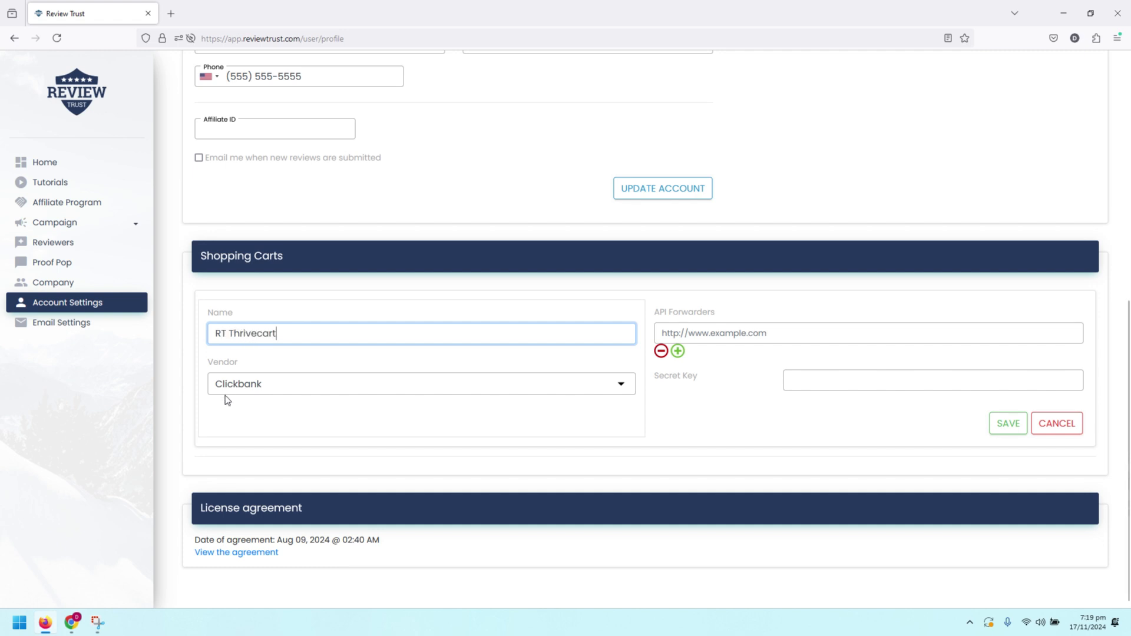
{"action": "left_click", "coordinate": [245, 385]}
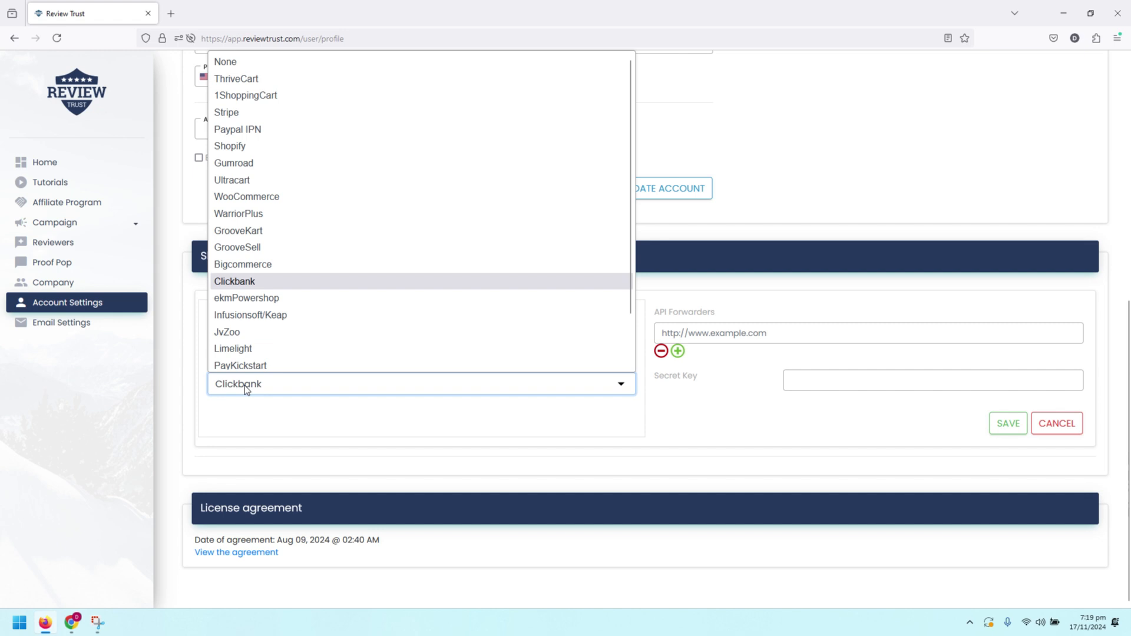
{"action": "left_click", "coordinate": [235, 79]}
{"action": "left_click", "coordinate": [1010, 364]}
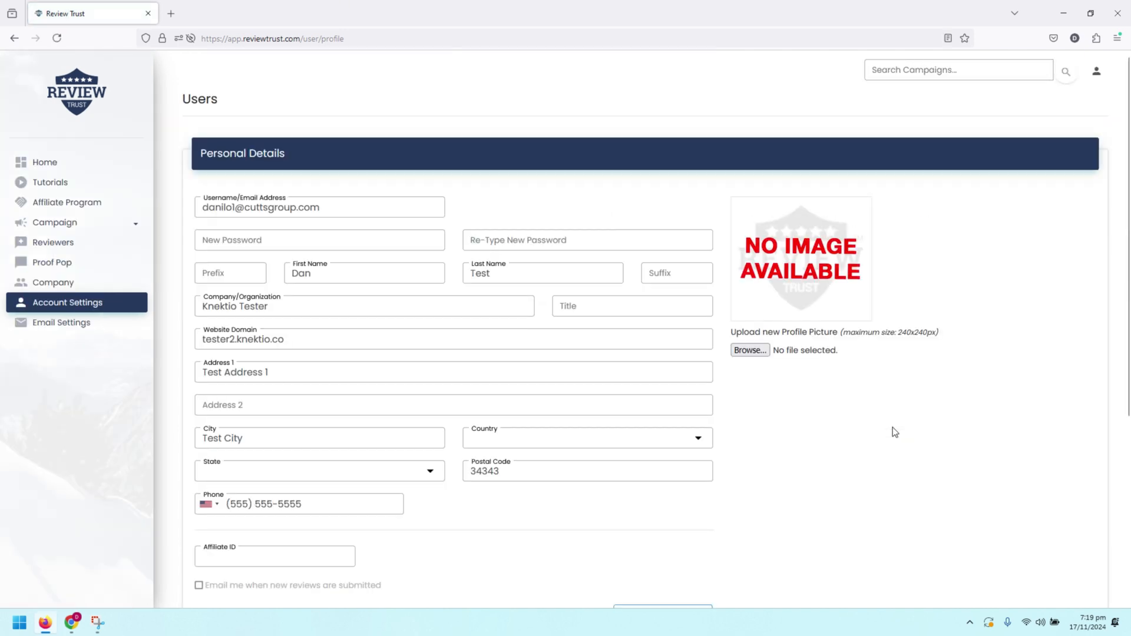
Step: Start a new product campaign and name it 'Test Product Campaign'
{"action": "left_click", "coordinate": [113, 235]}
{"action": "left_click", "coordinate": [109, 239]}
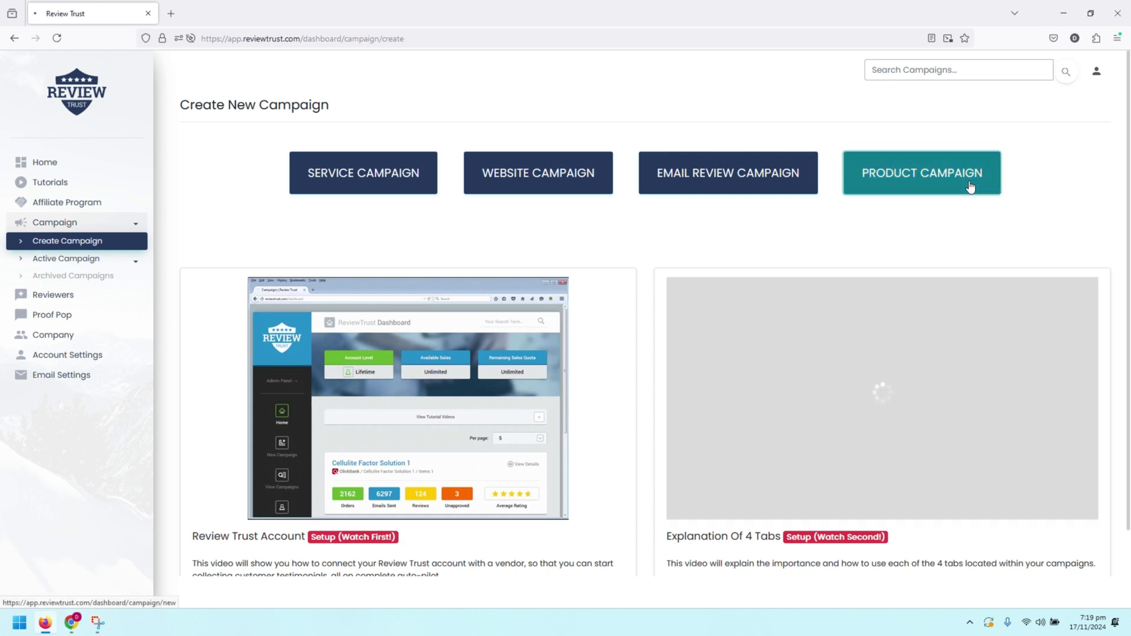
{"action": "left_click", "coordinate": [969, 184]}
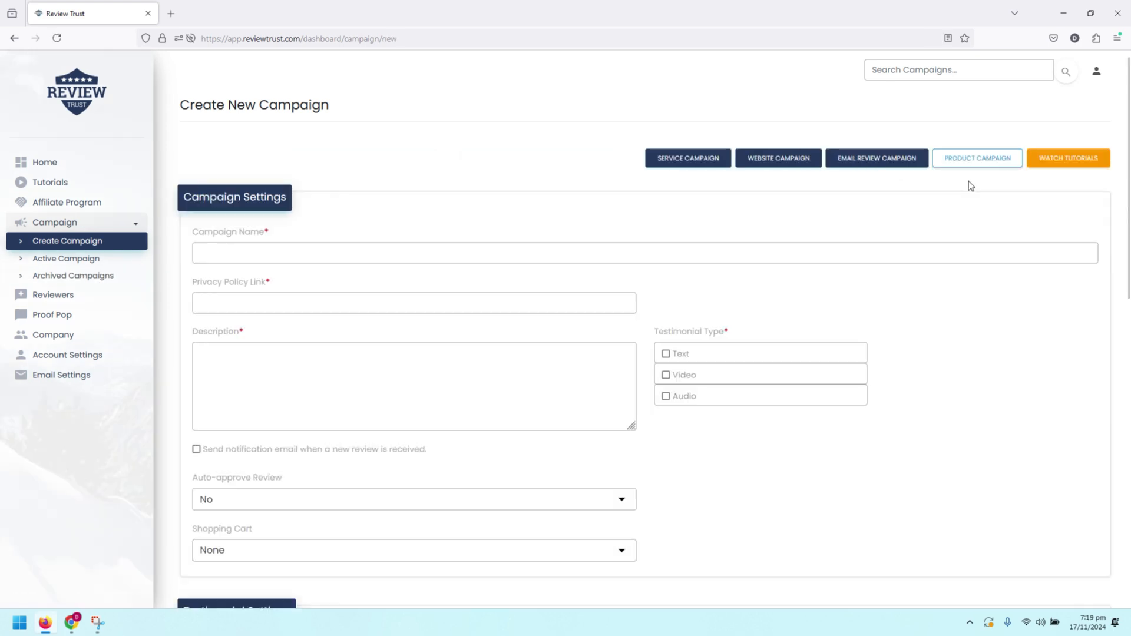
{"action": "left_click", "coordinate": [359, 256]}
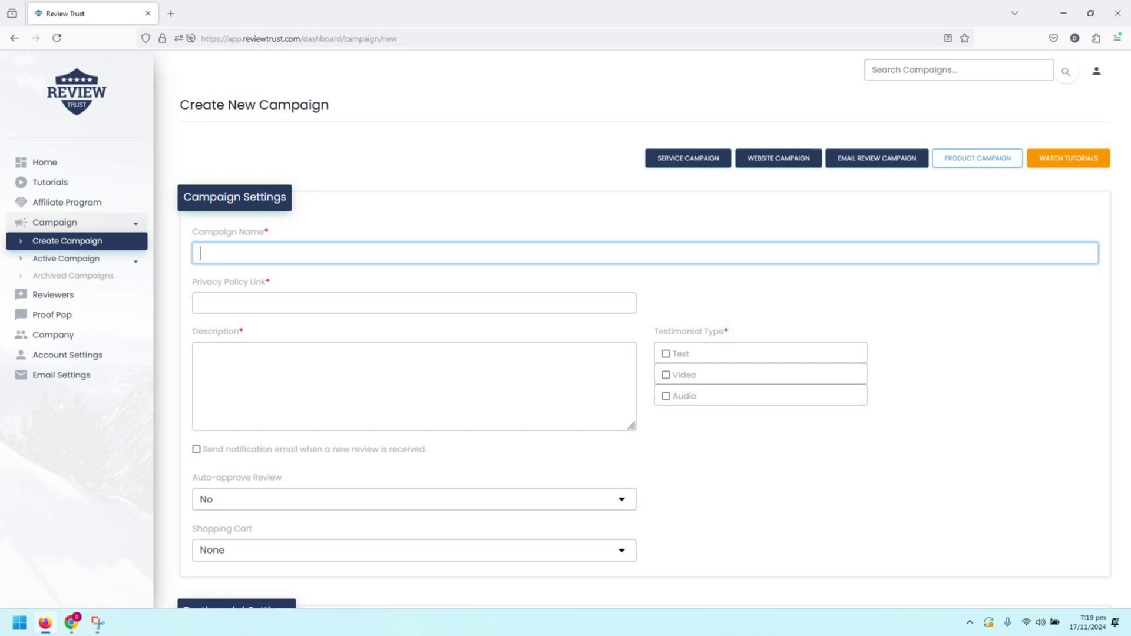
{"action": "type", "text": "Test ProductC"}
{"action": "key", "text": "BackSpace"}
{"action": "type", "text": "Campaign"}
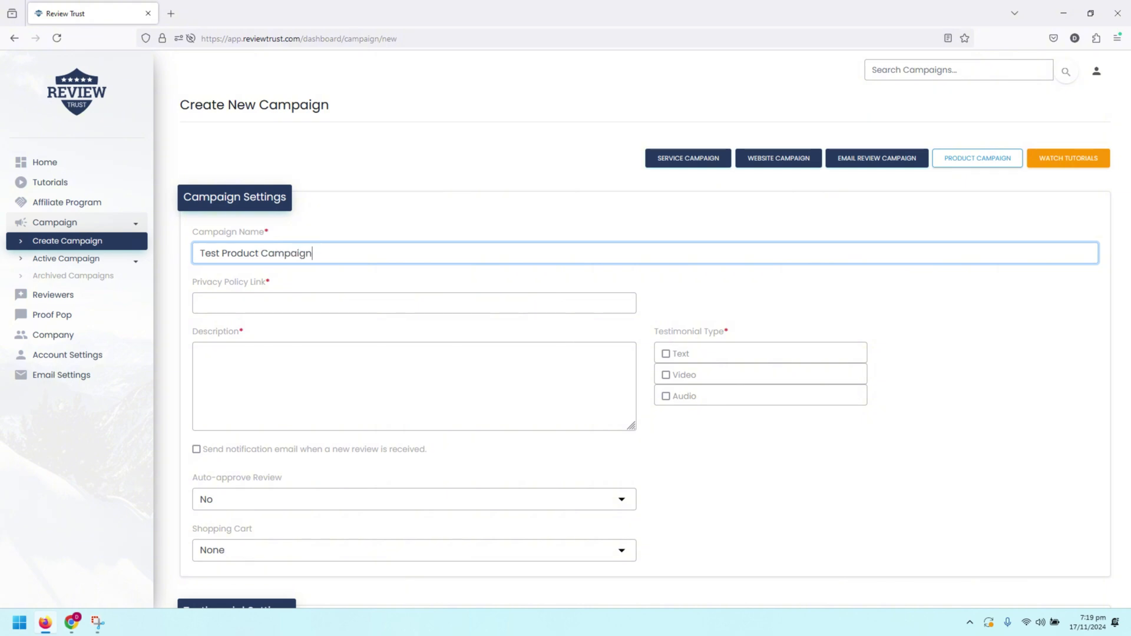
Step: Fill in the suggested privacy policy link and the description 'This is a test product campaign', and make text testimonials required
{"action": "left_click", "coordinate": [265, 308]}
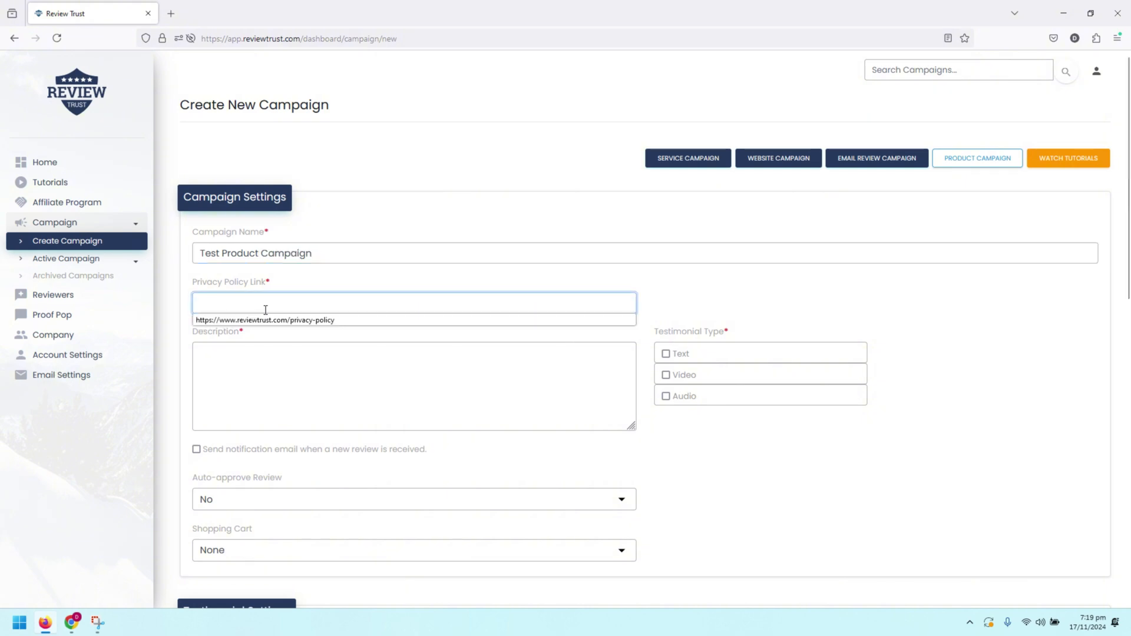
{"action": "left_click", "coordinate": [275, 321]}
{"action": "left_click", "coordinate": [392, 381]}
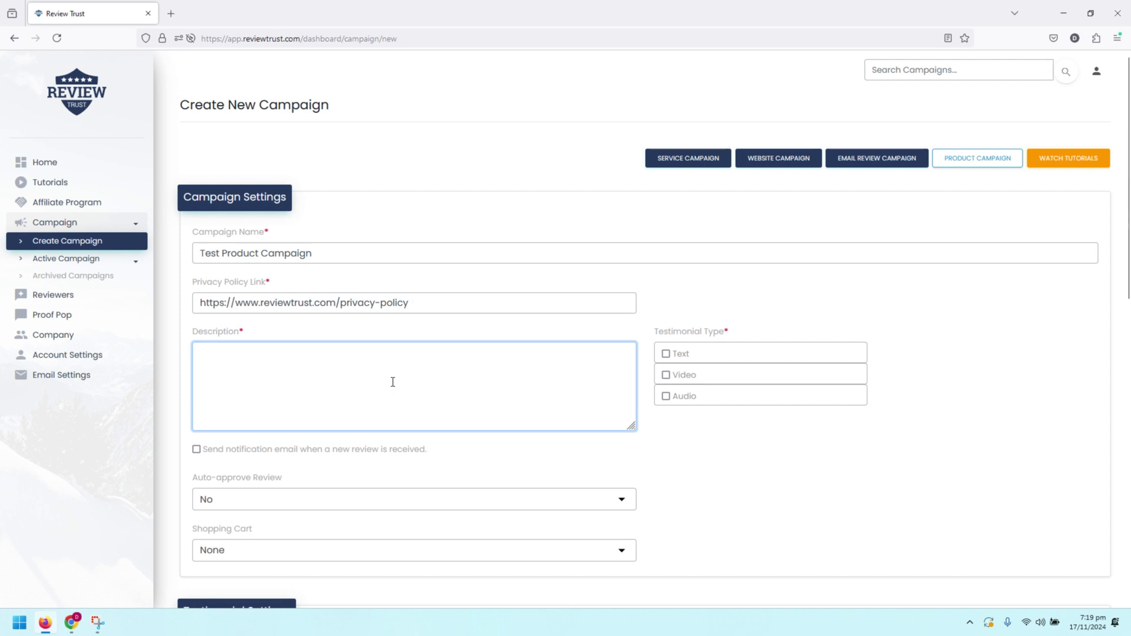
{"action": "type", "text": "This is a test produc"}
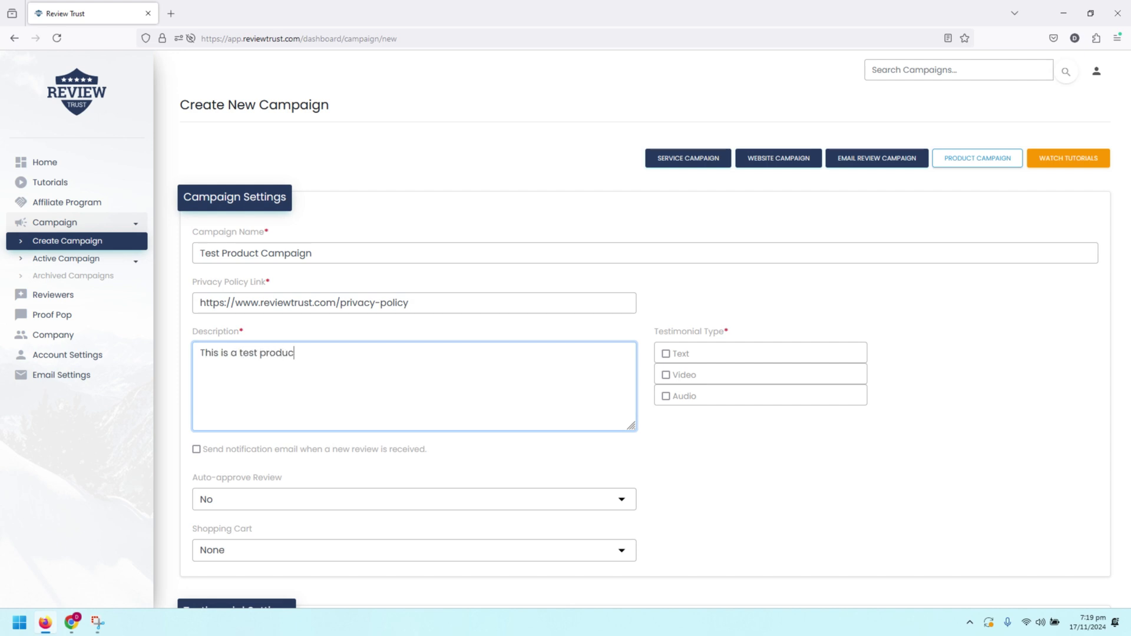
{"action": "type", "text": "t campaign"}
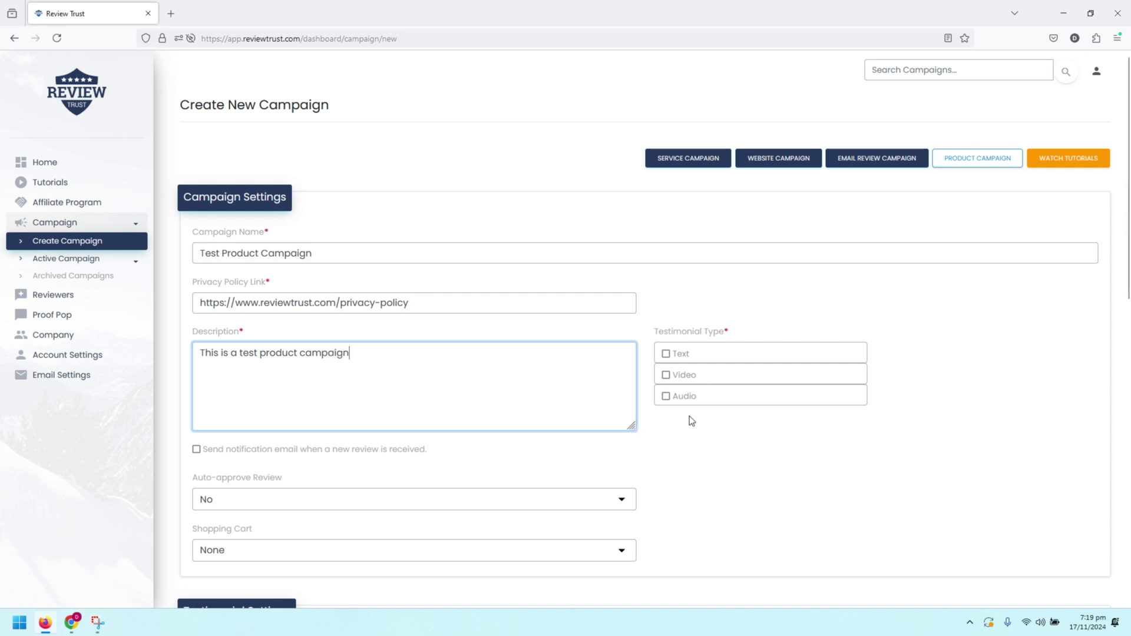
{"action": "left_click", "coordinate": [668, 359]}
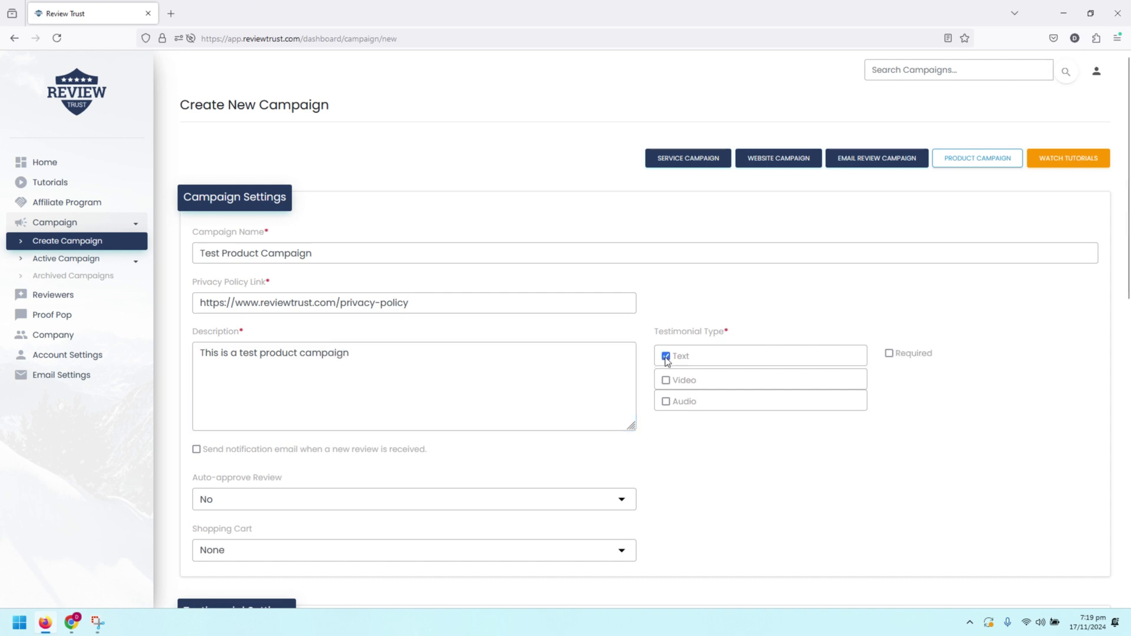
{"action": "left_click", "coordinate": [888, 355]}
Step: Link the campaign to ThriveCart using the RT Thrivecart cart account
{"action": "scroll", "coordinate": [560, 192], "scroll_direction": "down", "scroll_amount": 2}
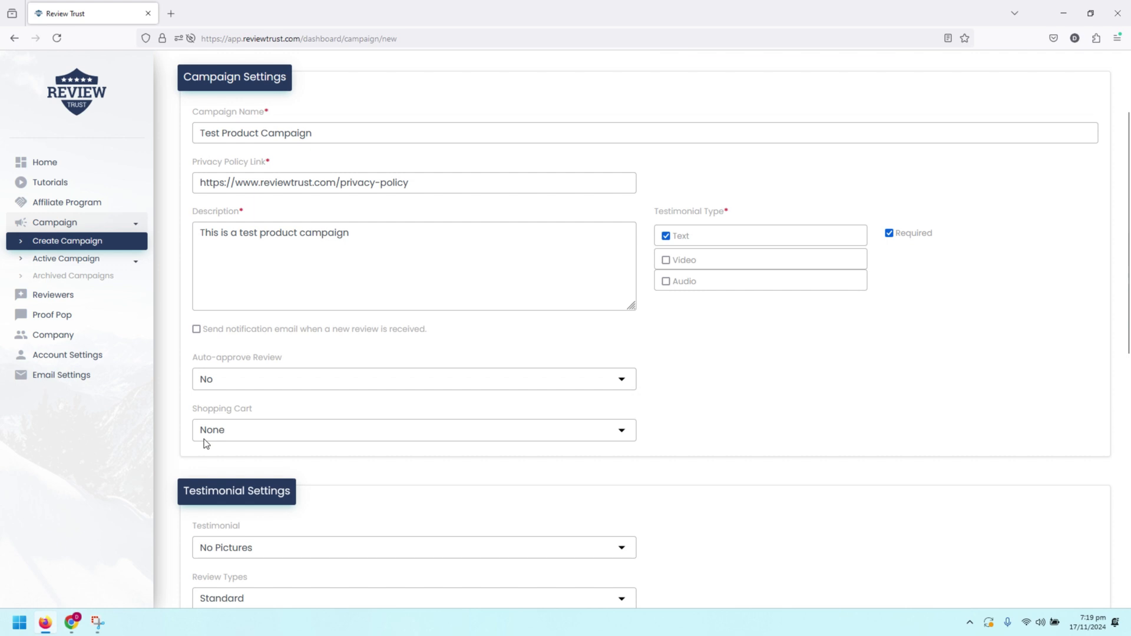
{"action": "left_click", "coordinate": [254, 433]}
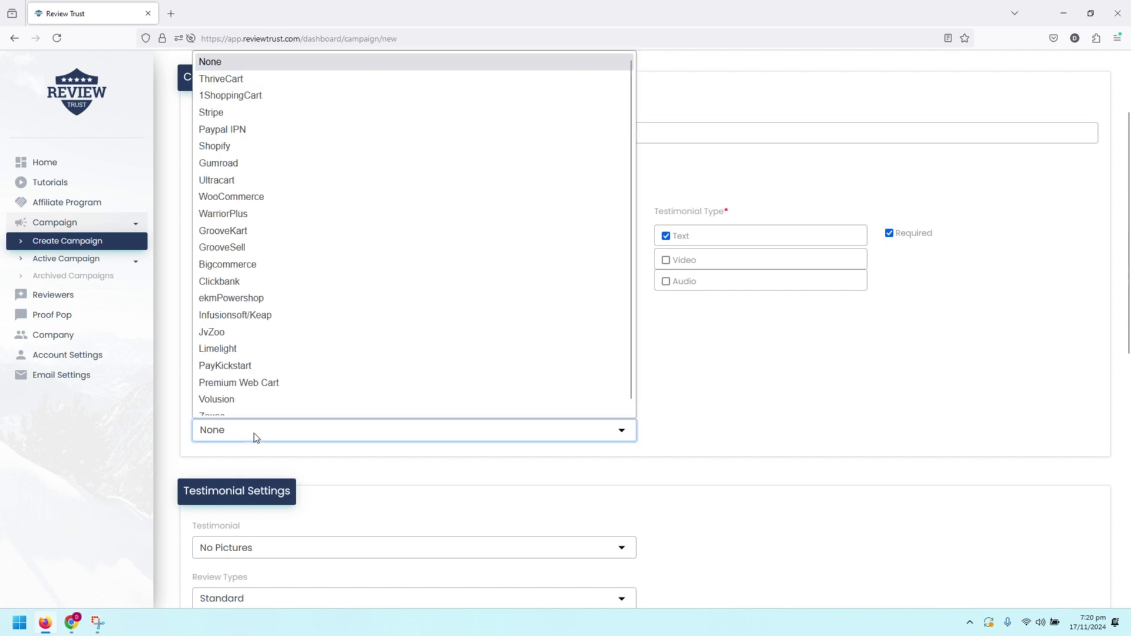
{"action": "left_click", "coordinate": [269, 79]}
{"action": "left_click", "coordinate": [913, 315]}
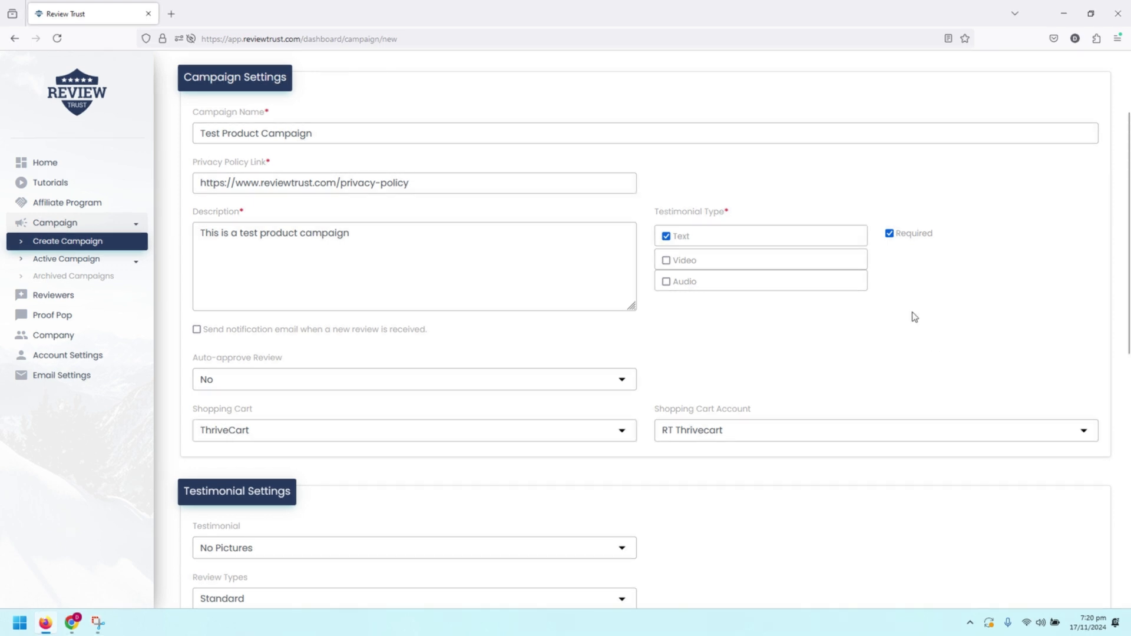
{"action": "left_click", "coordinate": [853, 435]}
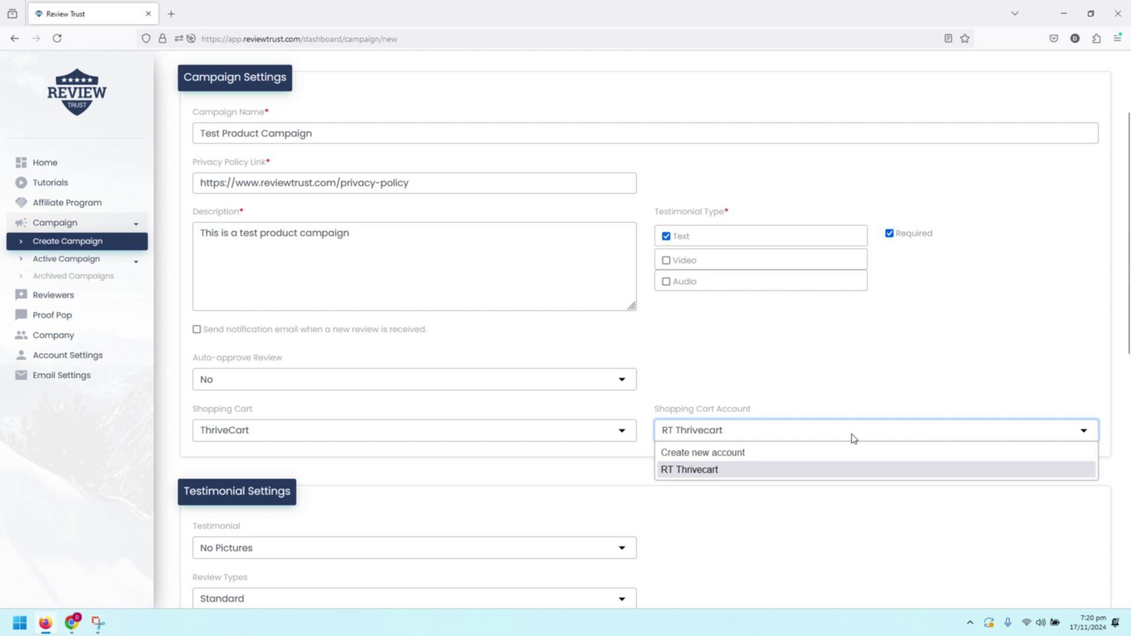
{"action": "left_click", "coordinate": [853, 439]}
{"action": "left_click", "coordinate": [882, 523]}
Step: Agree to the Terms of Service and save the product campaign
{"action": "scroll", "coordinate": [883, 526], "scroll_direction": "down", "scroll_amount": 3}
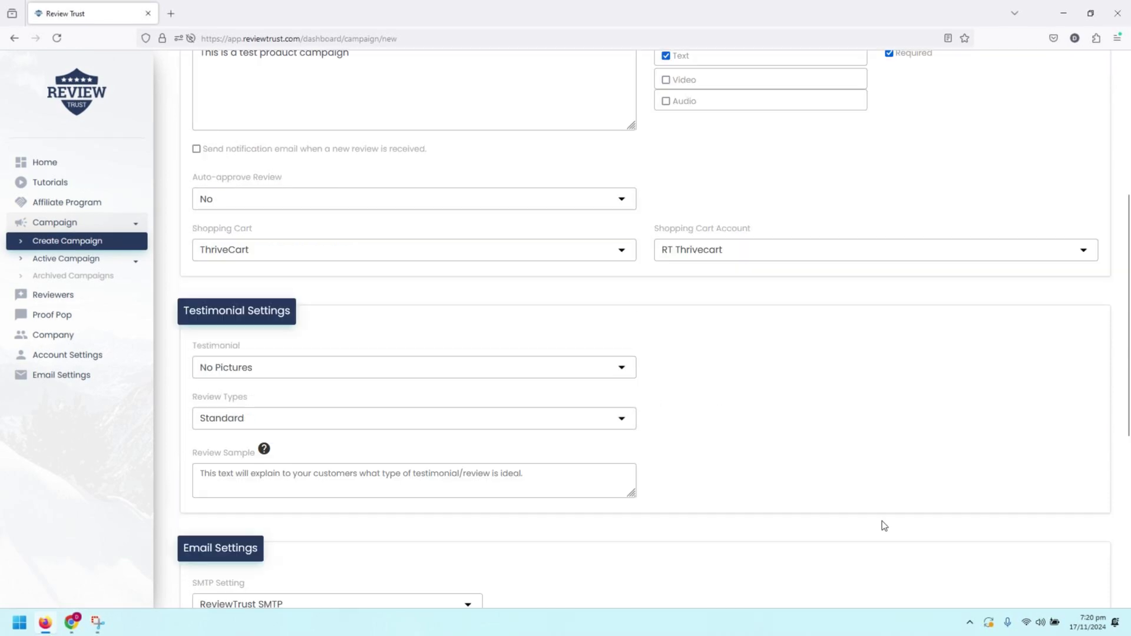
{"action": "scroll", "coordinate": [882, 521], "scroll_direction": "down", "scroll_amount": 6}
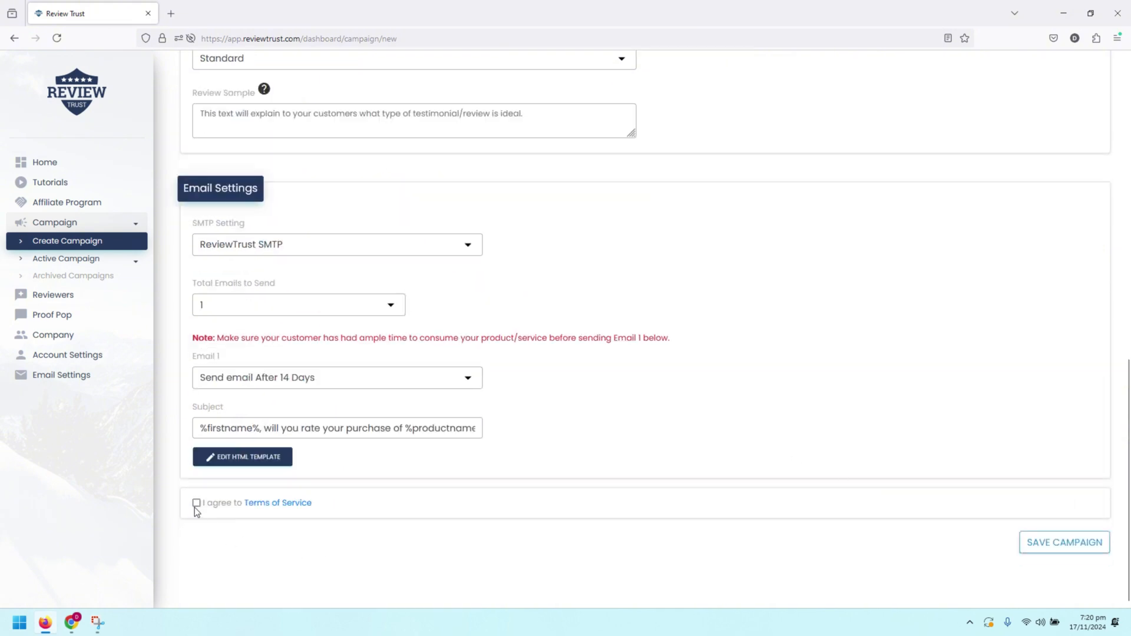
{"action": "left_click", "coordinate": [196, 504]}
{"action": "left_click", "coordinate": [1065, 544]}
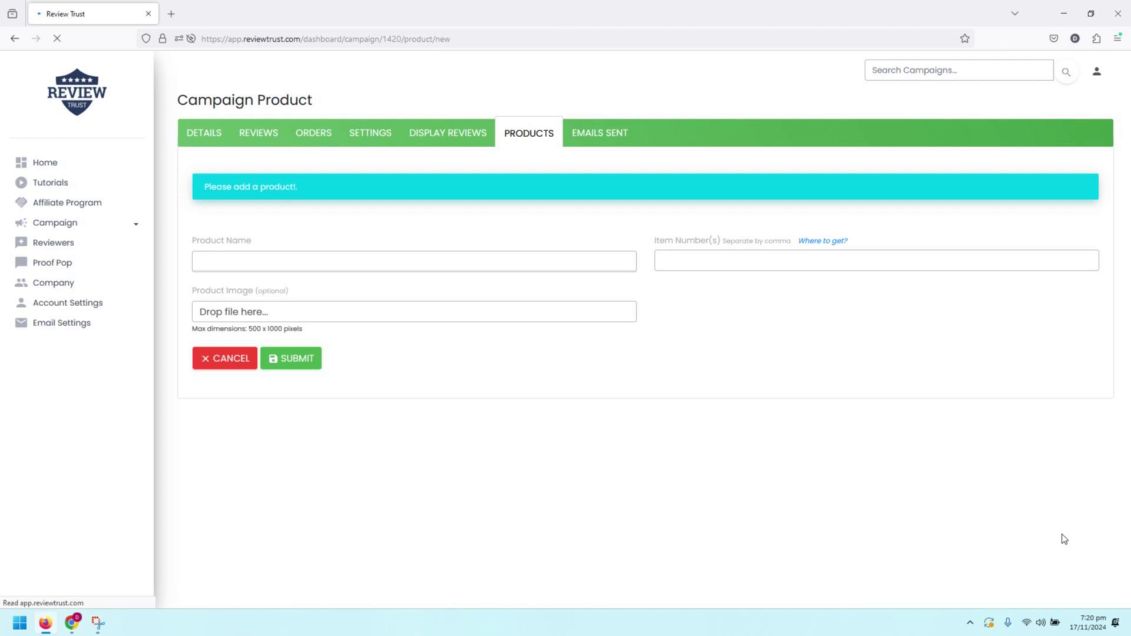
Step: Enter 'Product 01' as the product name, leaving the item number field next
{"action": "left_click", "coordinate": [305, 258]}
{"action": "type", "text": "Pro"}
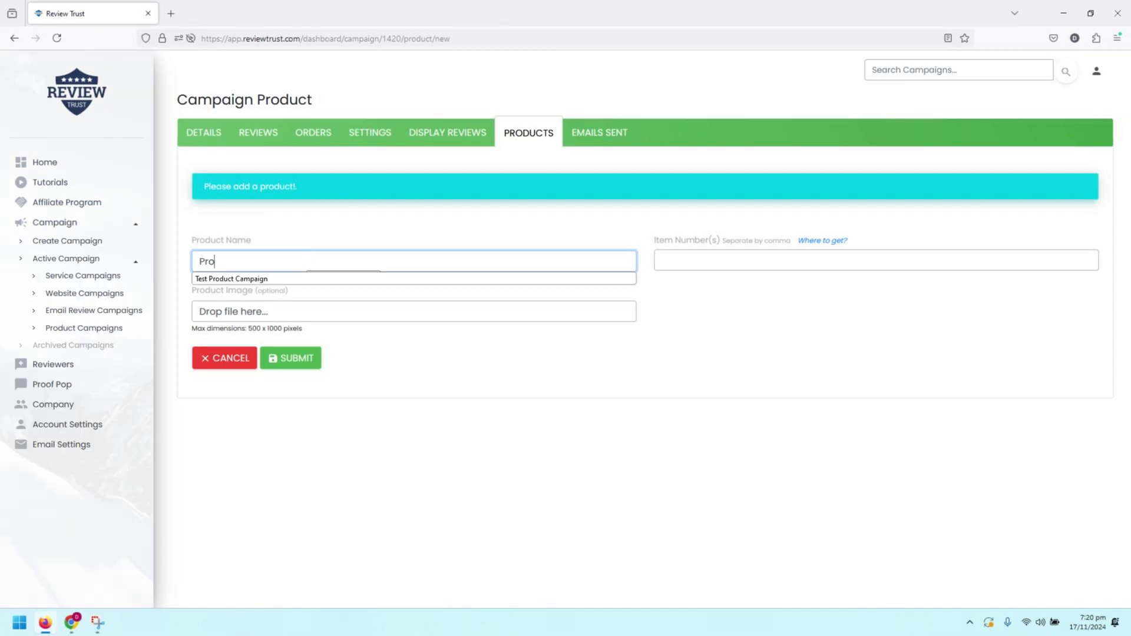
{"action": "type", "text": "duct 01"}
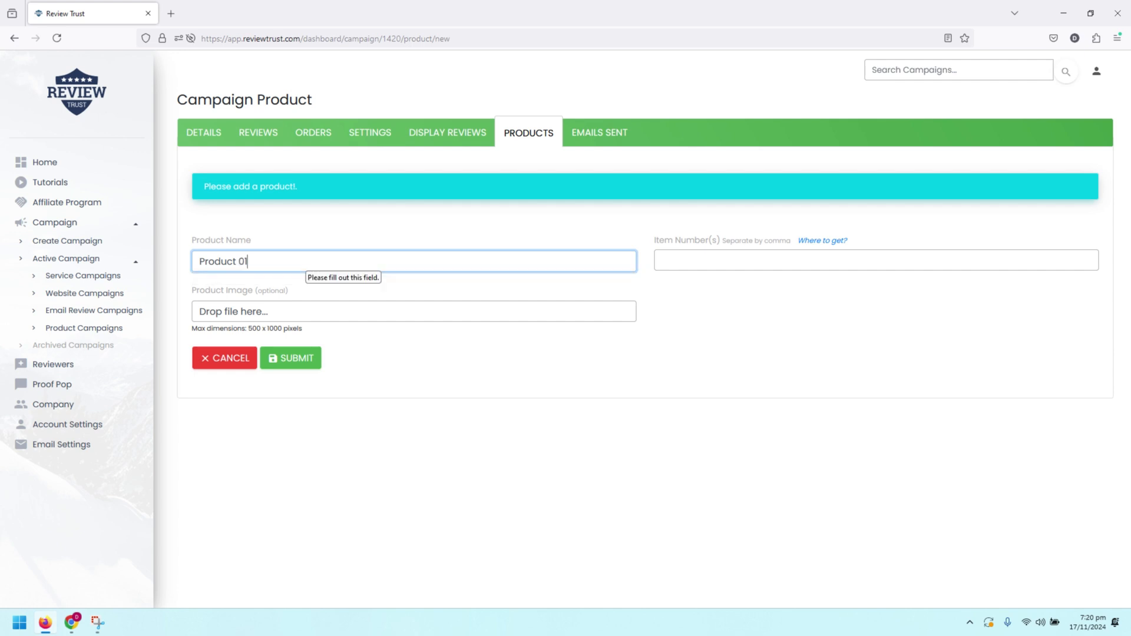
{"action": "left_click", "coordinate": [728, 260]}
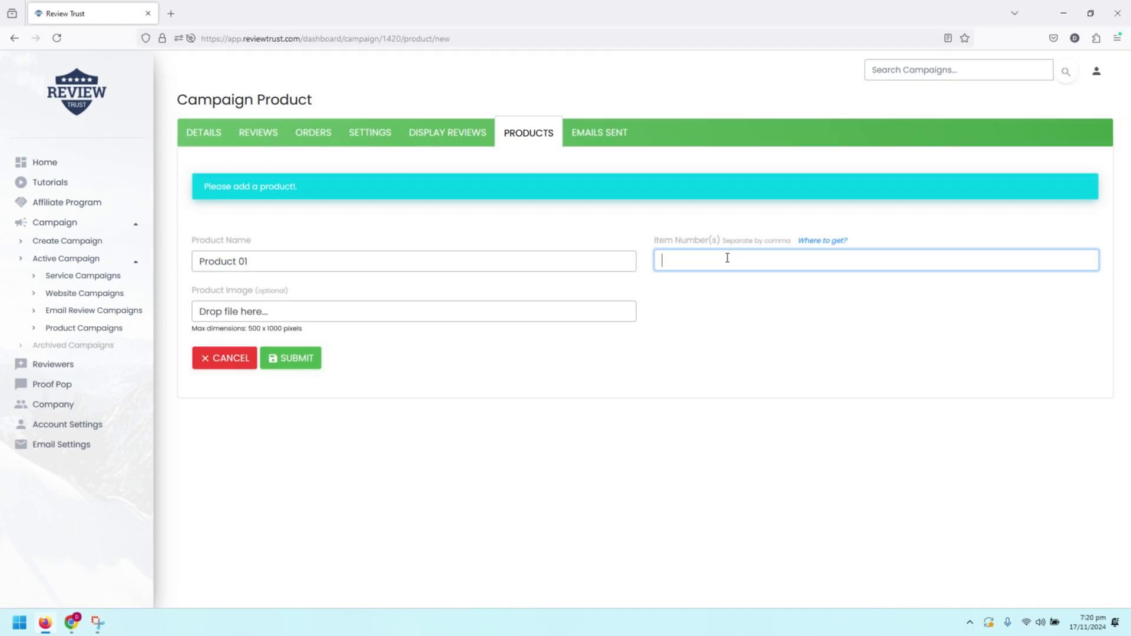
{"action": "left_click", "coordinate": [825, 242]}
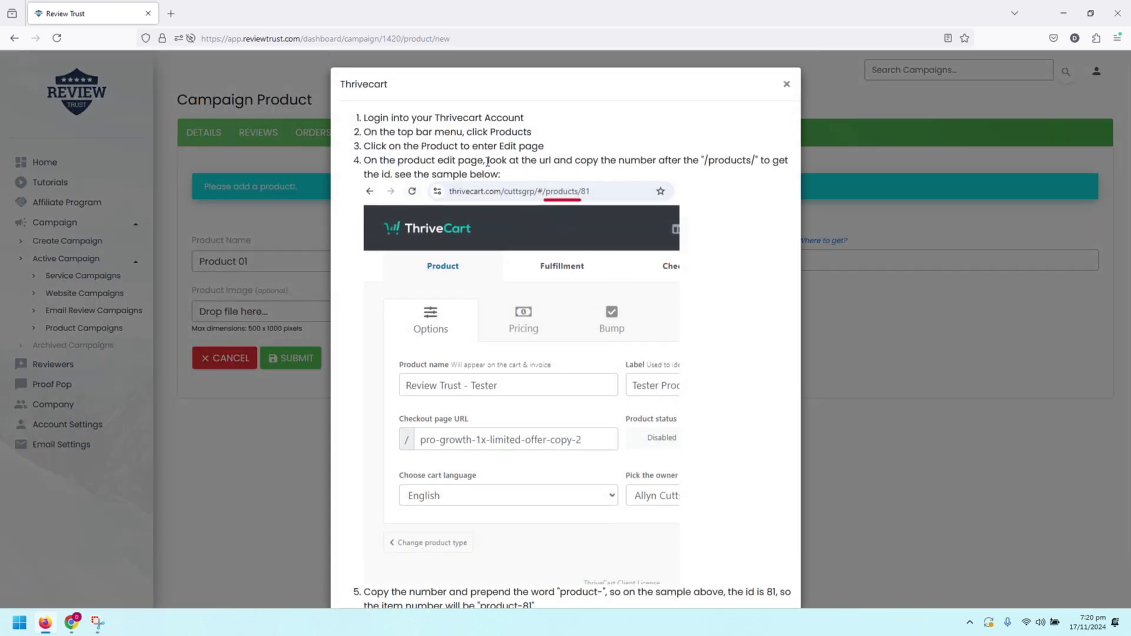
{"action": "scroll", "coordinate": [430, 171], "scroll_direction": "down", "scroll_amount": 2}
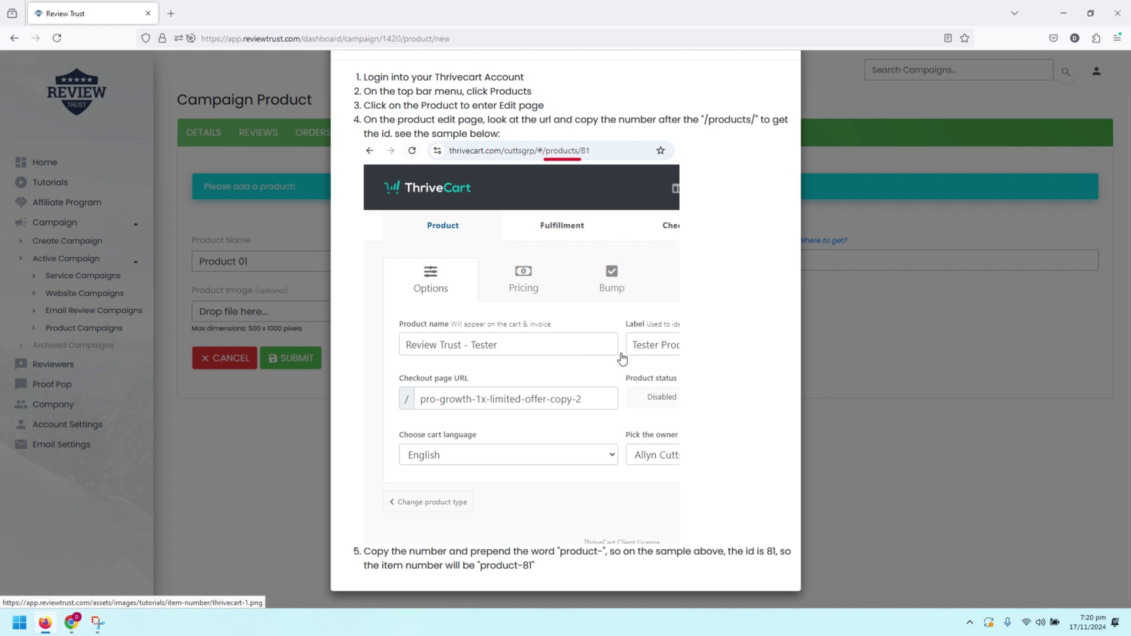
{"action": "scroll", "coordinate": [625, 348], "scroll_direction": "up", "scroll_amount": 2}
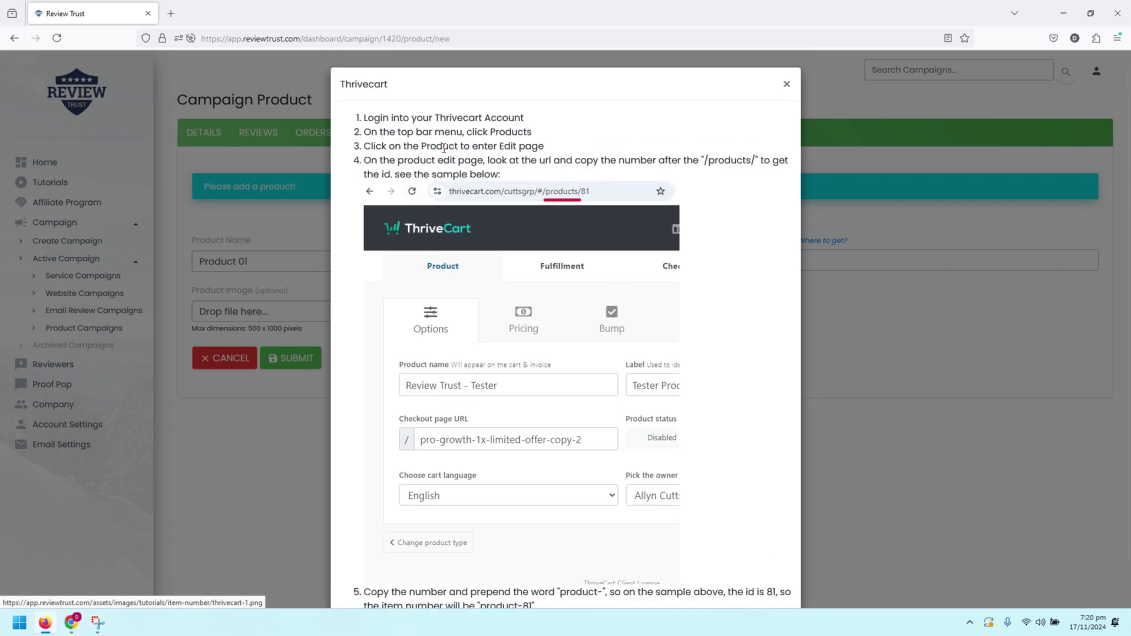
{"action": "scroll", "coordinate": [443, 158], "scroll_direction": "down", "scroll_amount": 2}
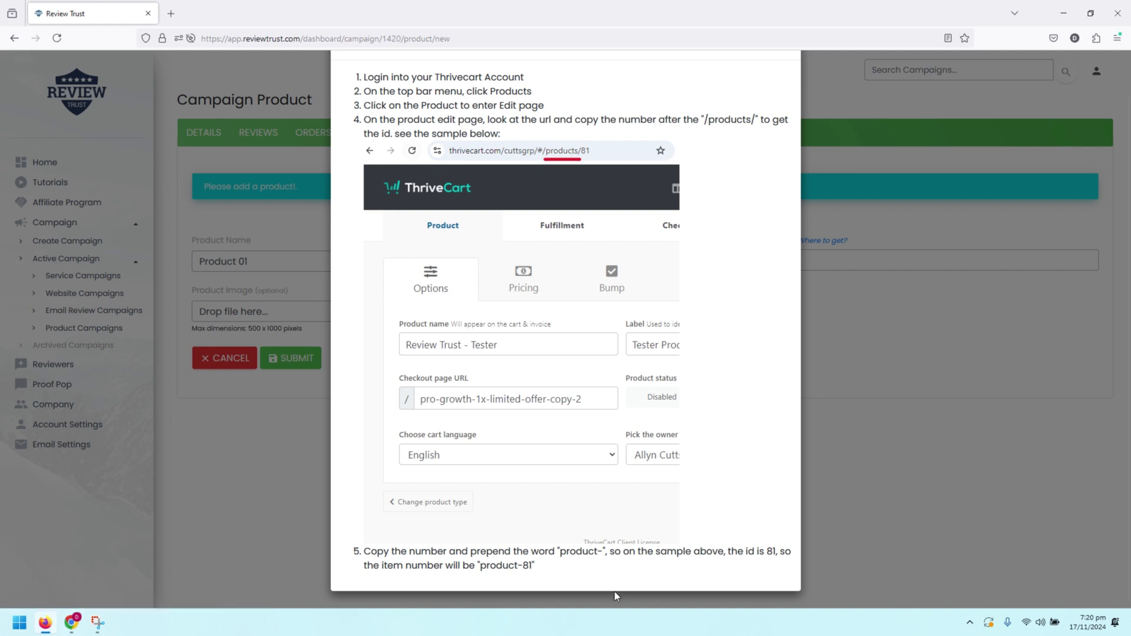
{"action": "left_click_drag", "start_coordinate": [479, 573], "coordinate": [532, 570]}
{"action": "key", "text": "ctrl+c"}
Step: Paste 'product-81' as the item number and submit Product 01 to the campaign
{"action": "left_click", "coordinate": [872, 314]}
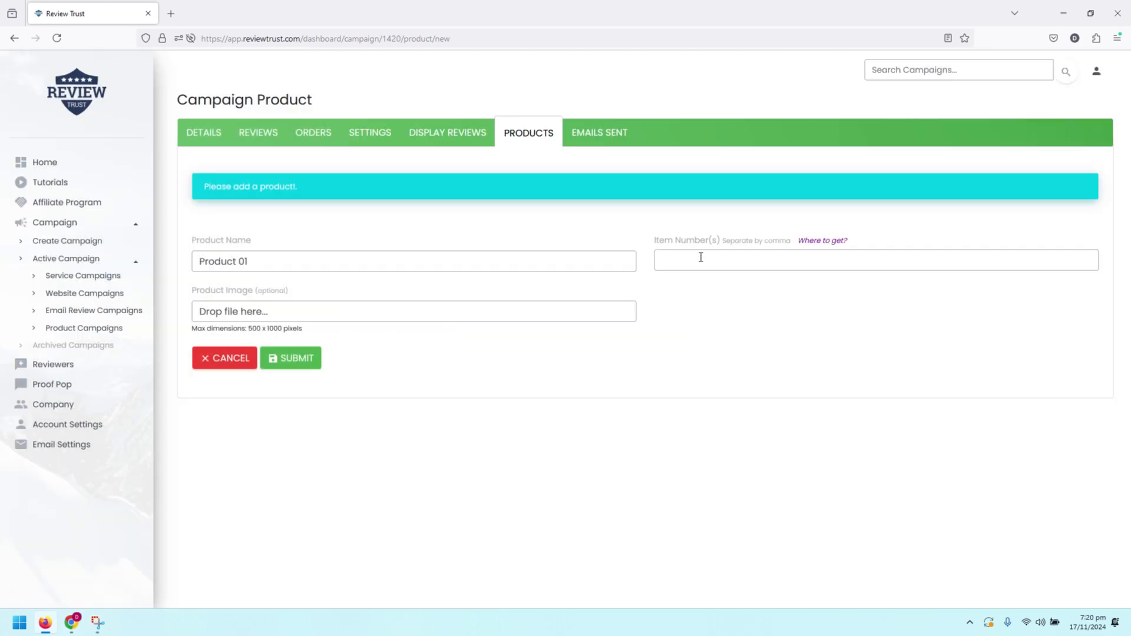
{"action": "left_click", "coordinate": [699, 258]}
{"action": "key", "text": "ctrl+v"}
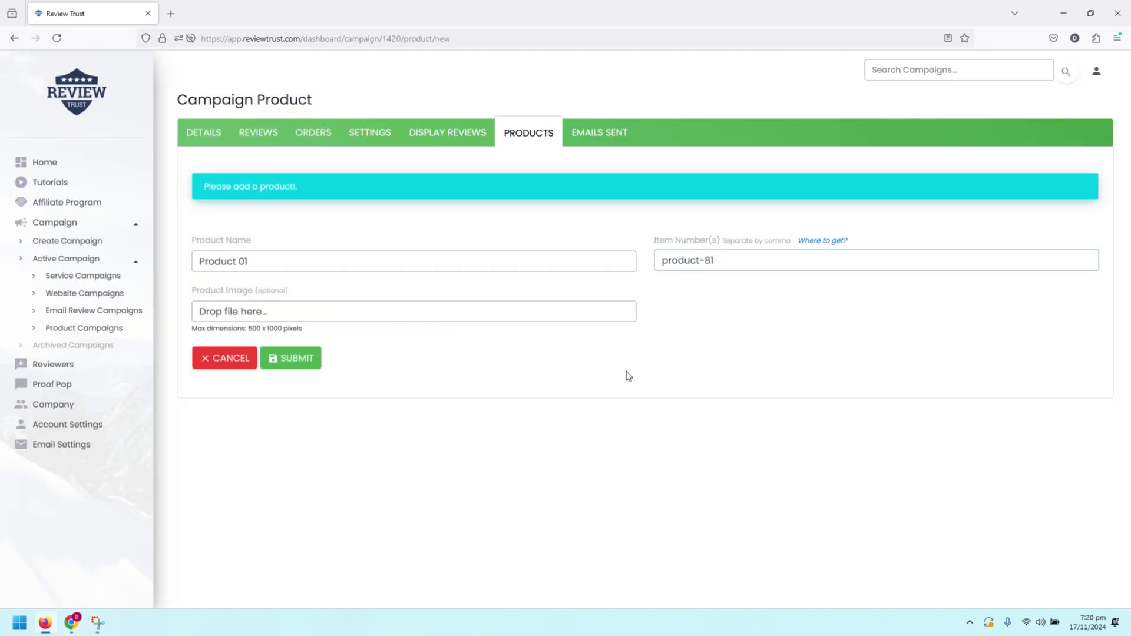
{"action": "left_click", "coordinate": [303, 360]}
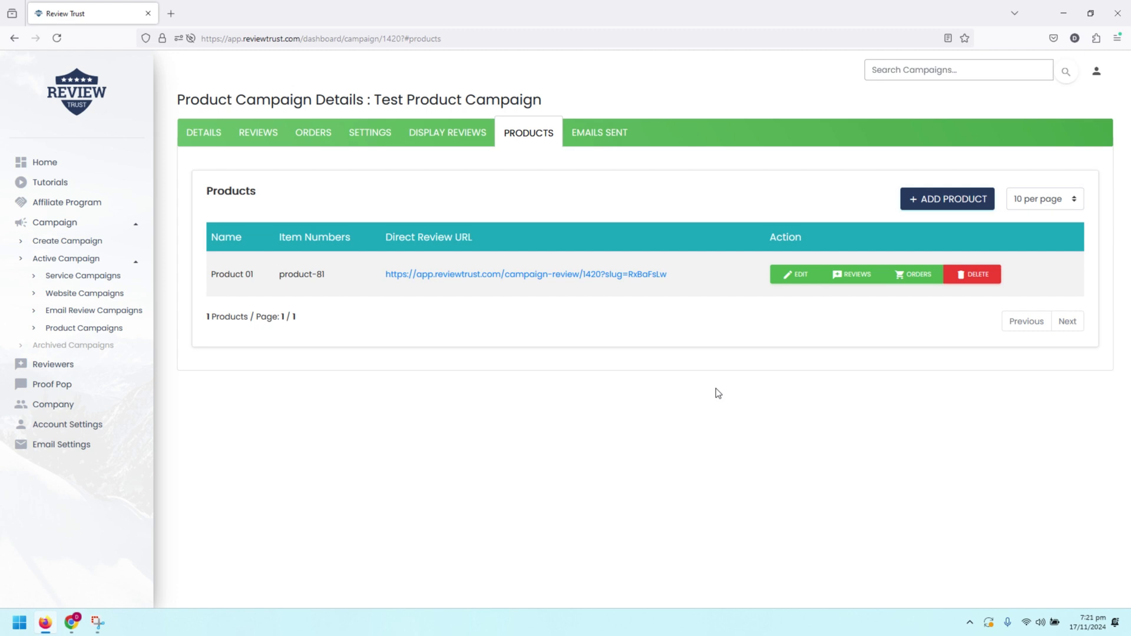
Step: Move from Reviews and Add Review to the Orders tab, then scroll through the orders page
{"action": "left_click", "coordinate": [253, 139]}
{"action": "left_click", "coordinate": [294, 216]}
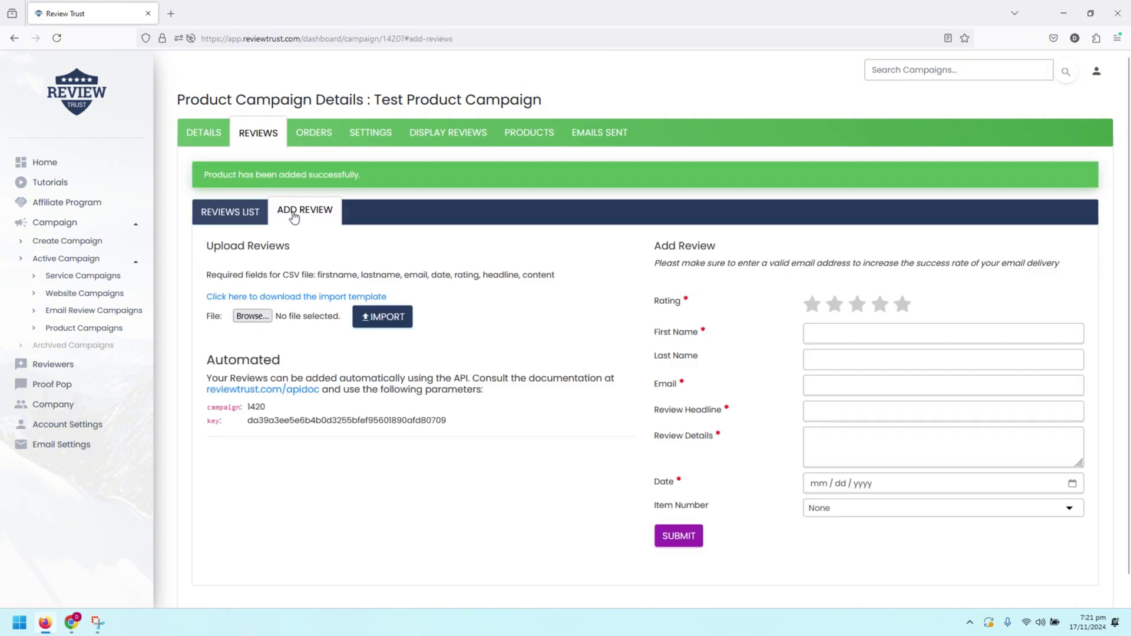
{"action": "left_click", "coordinate": [307, 138]}
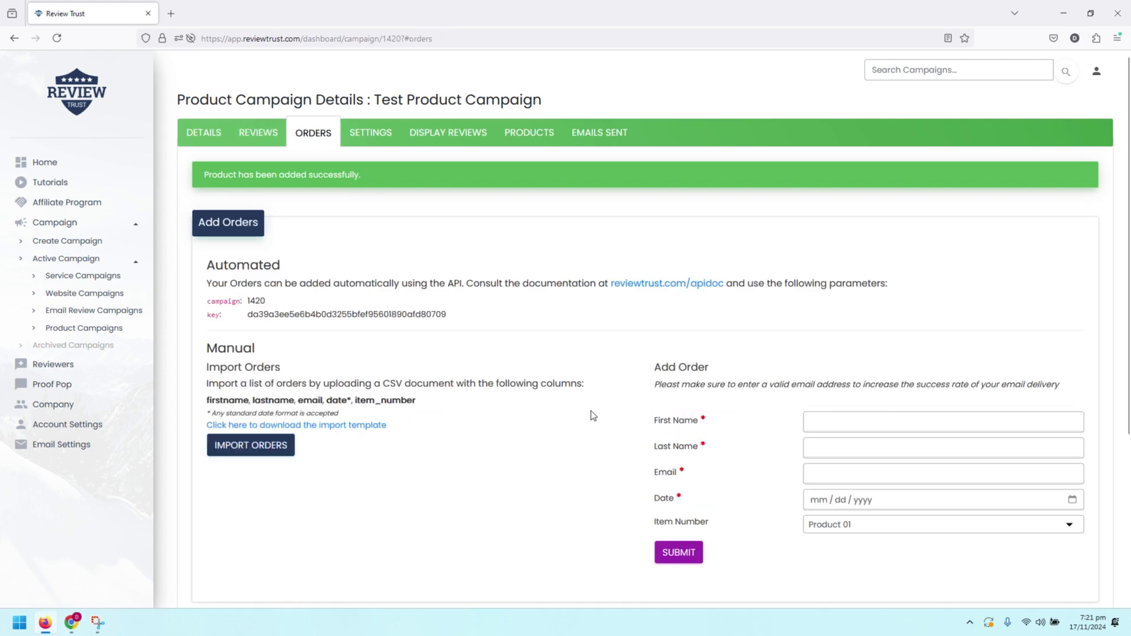
{"action": "scroll", "coordinate": [591, 411], "scroll_direction": "down", "scroll_amount": 1}
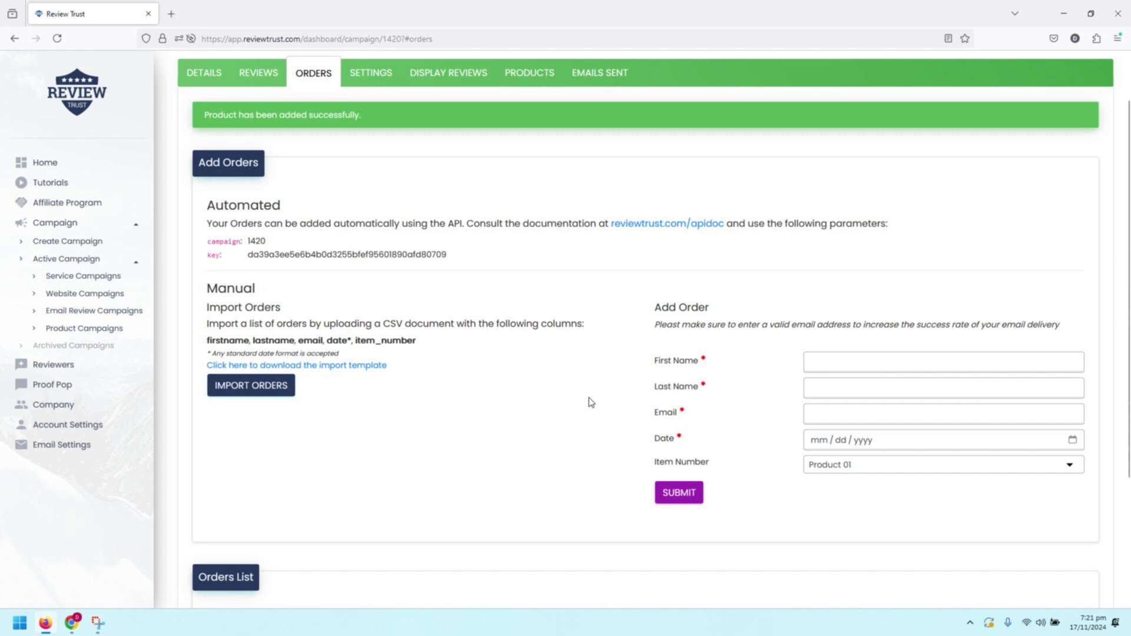
{"action": "scroll", "coordinate": [806, 228], "scroll_direction": "down", "scroll_amount": 2}
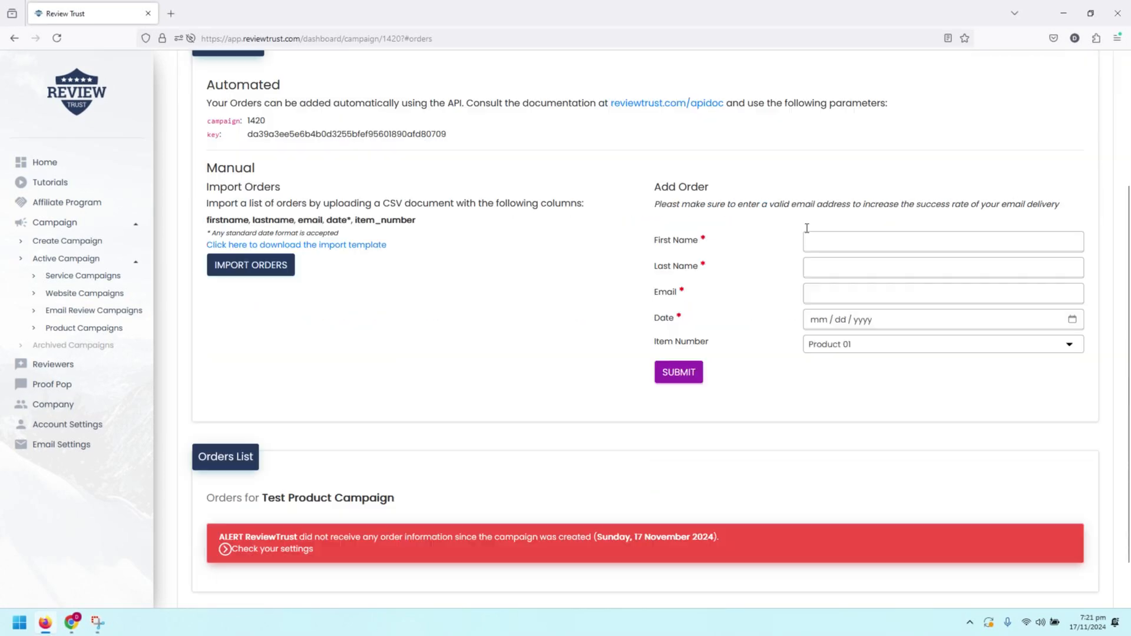
{"action": "scroll", "coordinate": [475, 518], "scroll_direction": "down", "scroll_amount": 1}
{"action": "scroll", "coordinate": [484, 521], "scroll_direction": "up", "scroll_amount": 1}
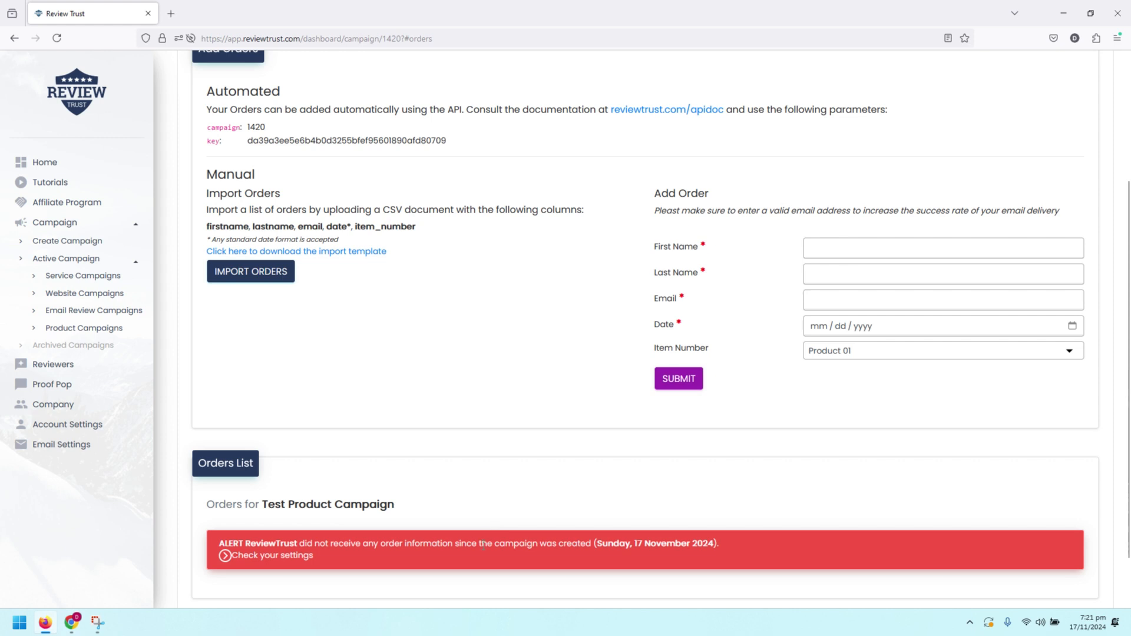
{"action": "scroll", "coordinate": [483, 546], "scroll_direction": "up", "scroll_amount": 2}
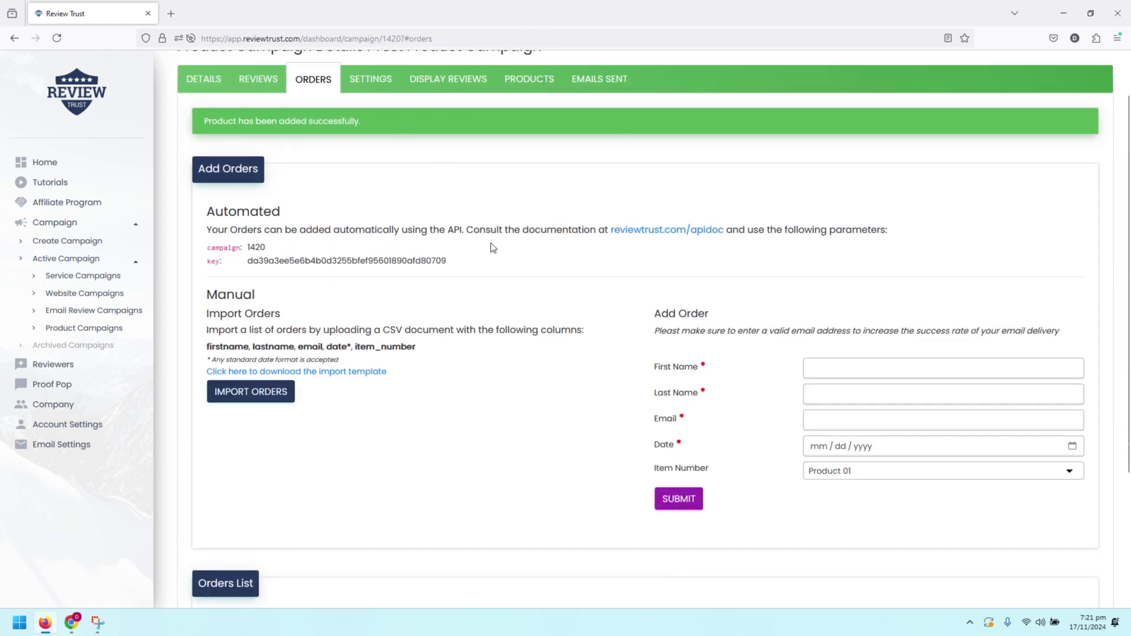